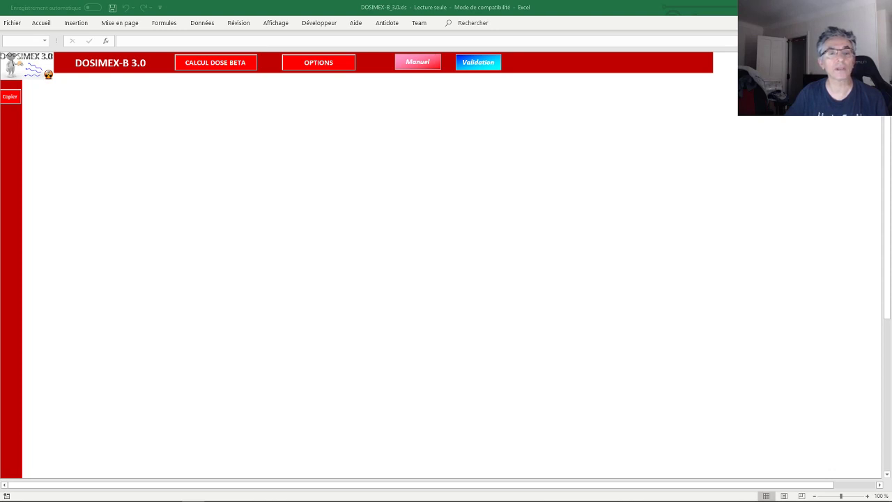
Start a beta dose calculation with a cylindrical source (Cylindre).
{"action": "left_click", "coordinate": [213, 64]}
{"action": "left_click", "coordinate": [216, 68]}
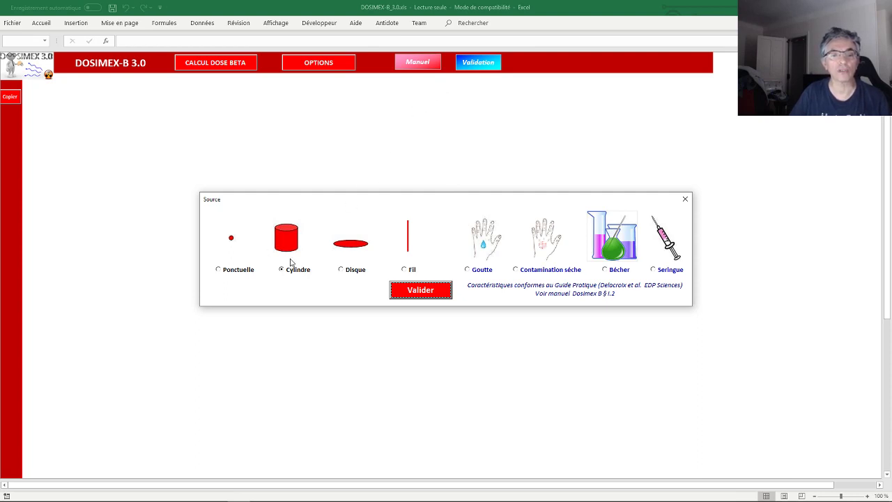
{"action": "left_click", "coordinate": [433, 291]}
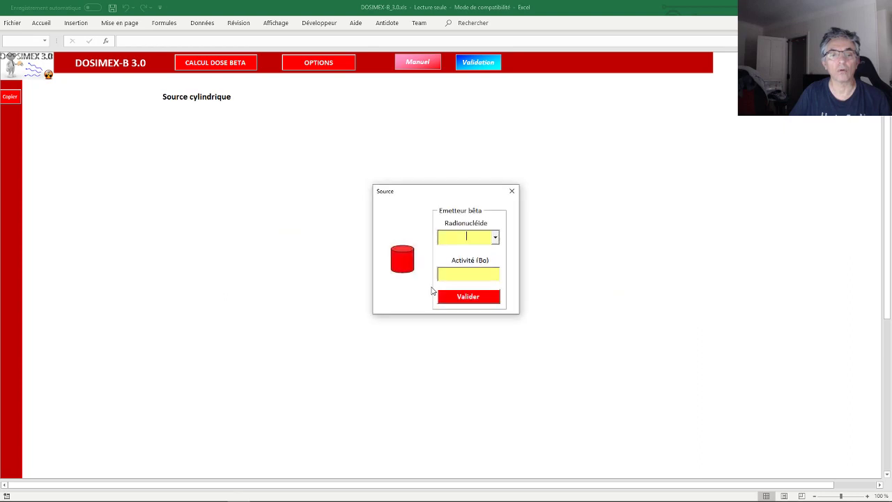
Define the cylindrical source's beta emitter as 18F with an activity of 100E6 Bq.
{"action": "left_click", "coordinate": [496, 238]}
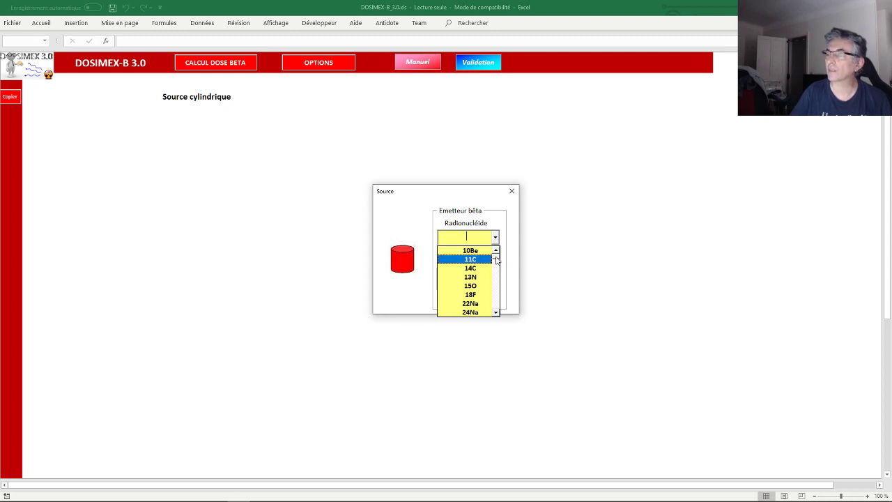
{"action": "left_click_drag", "start_coordinate": [497, 260], "coordinate": [497, 318]}
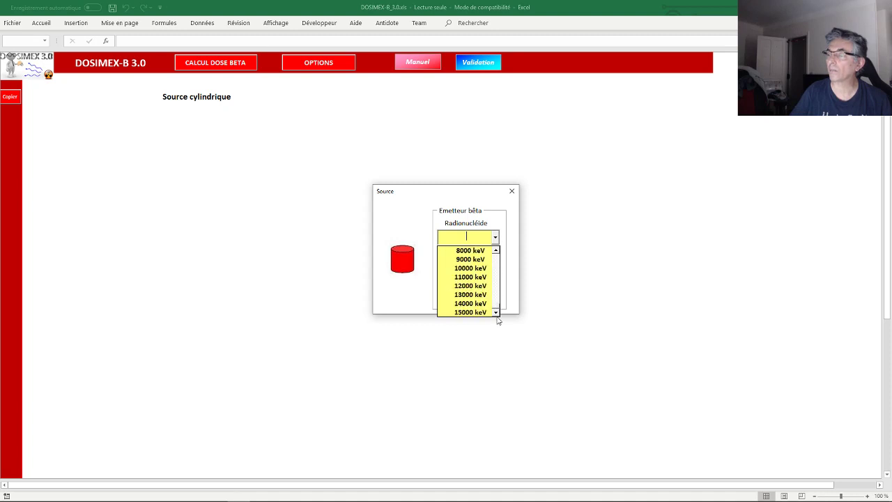
{"action": "left_click", "coordinate": [475, 239]}
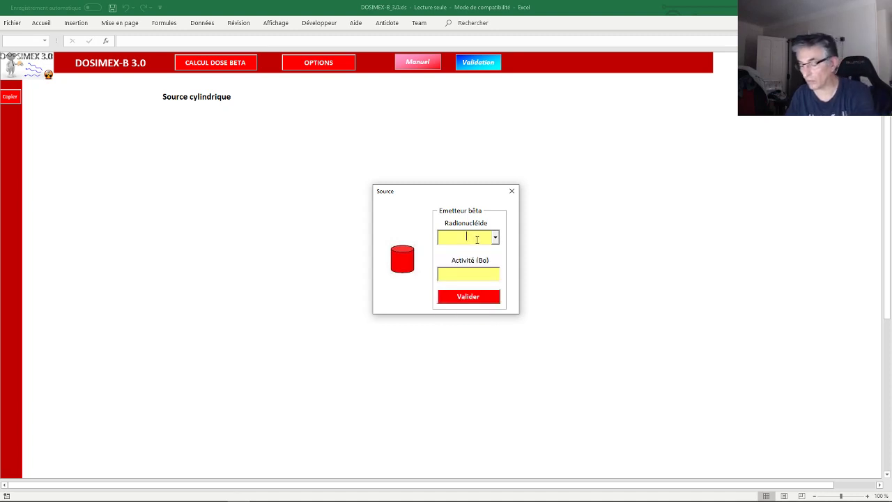
{"action": "type", "text": "18F"}
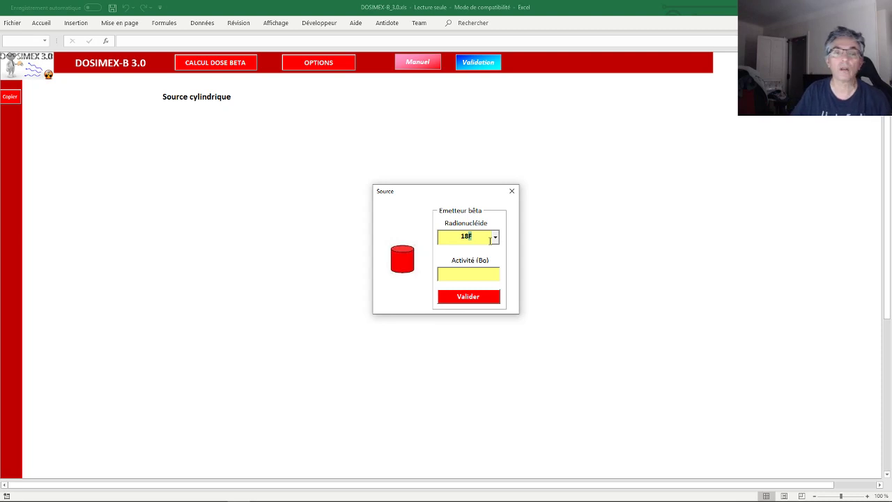
{"action": "left_click", "coordinate": [481, 274]}
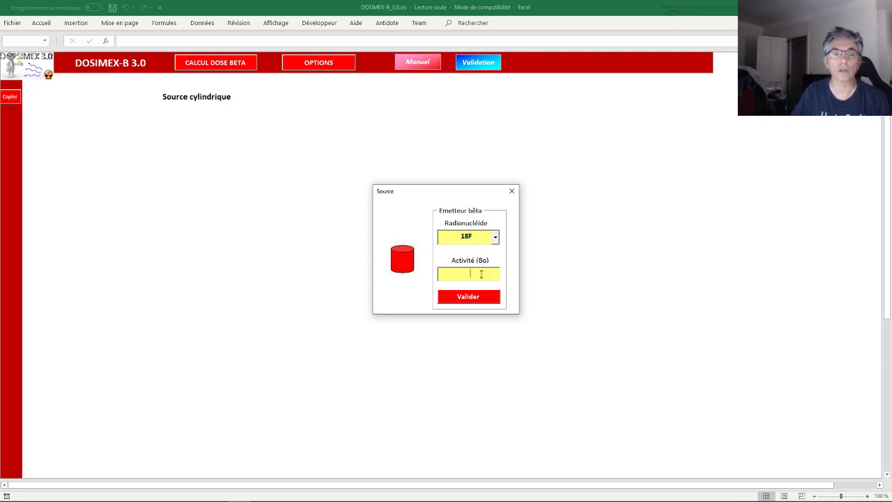
{"action": "type", "text": "1"}
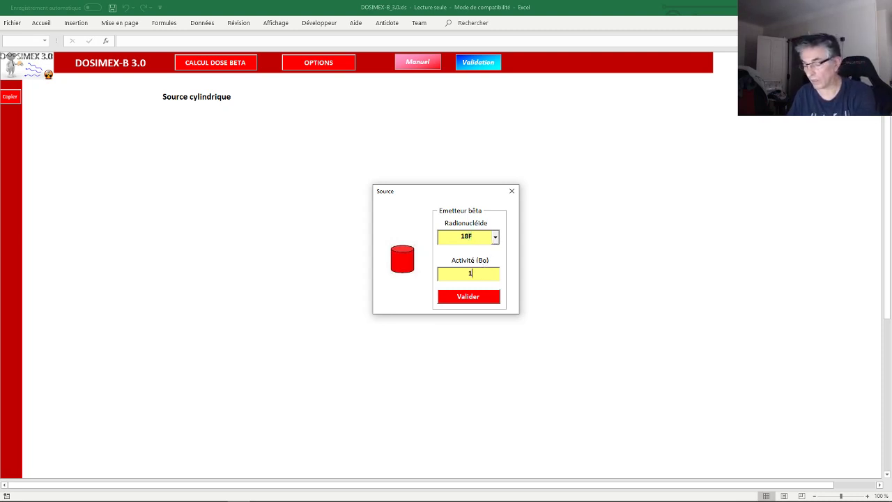
{"action": "type", "text": "00E"}
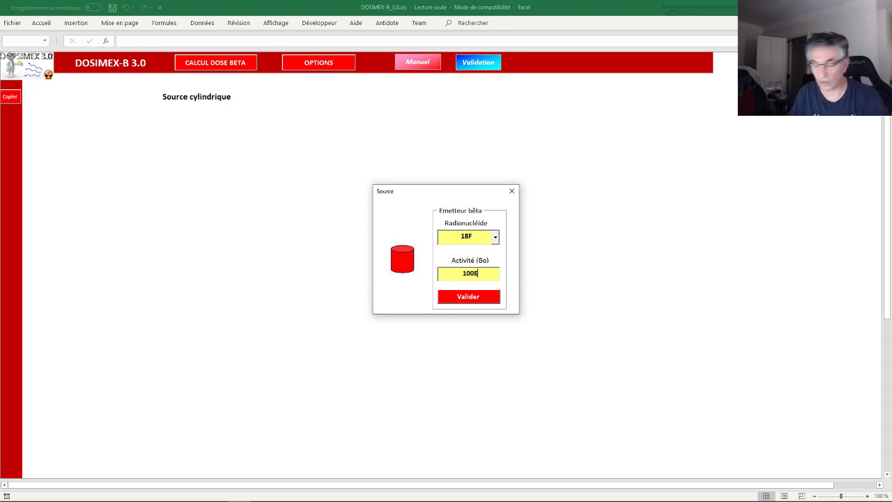
{"action": "type", "text": "6"}
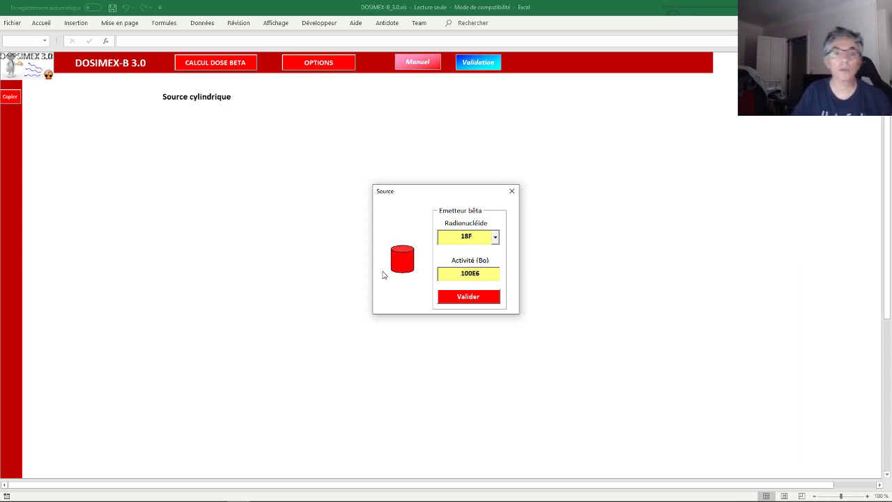
{"action": "left_click", "coordinate": [451, 300]}
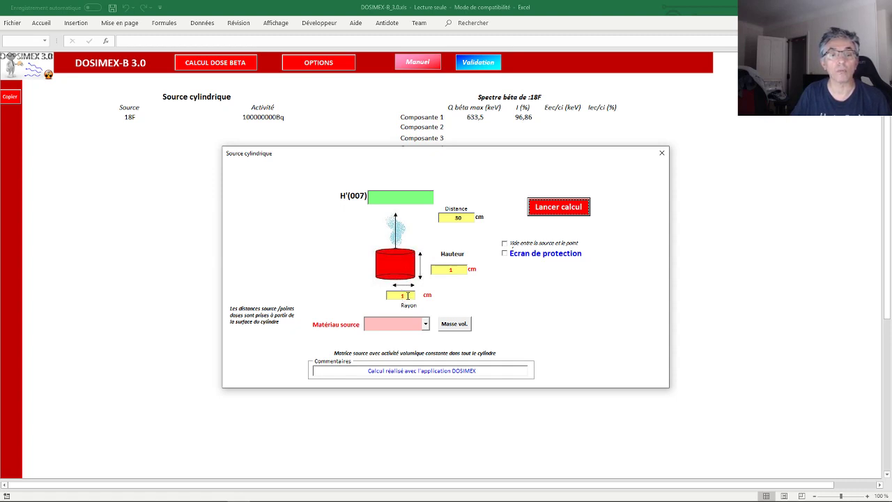
Give the cylindrical source a radius of 3 cm, a height of 5 cm and Eau as its material.
{"action": "left_click_drag", "start_coordinate": [408, 295], "coordinate": [395, 296]}
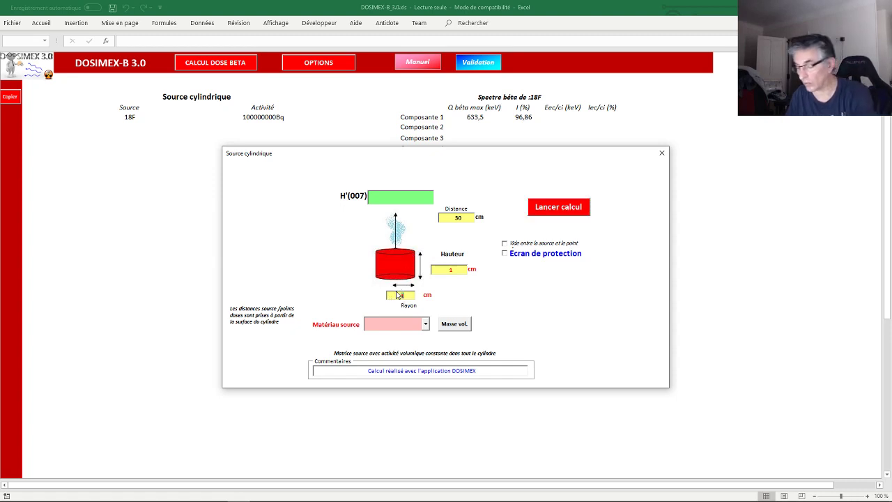
{"action": "type", "text": "3"}
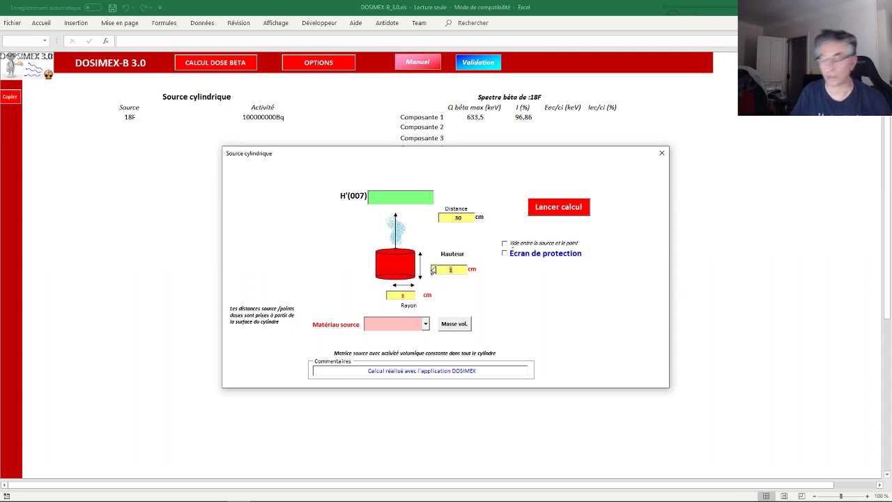
{"action": "type", "text": "5"}
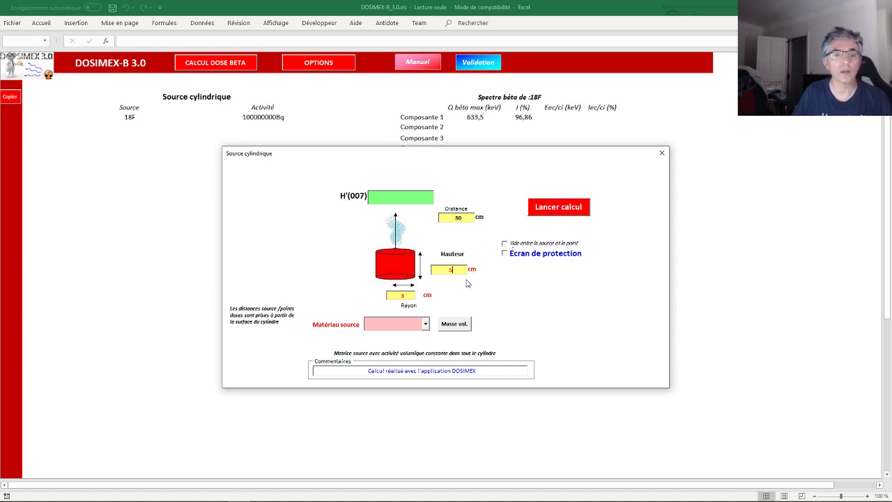
{"action": "left_click", "coordinate": [425, 325]}
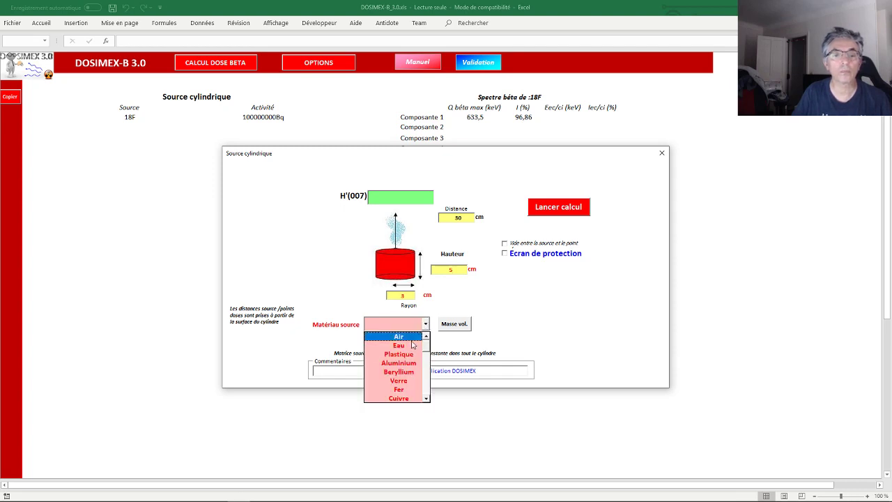
{"action": "left_click", "coordinate": [408, 349]}
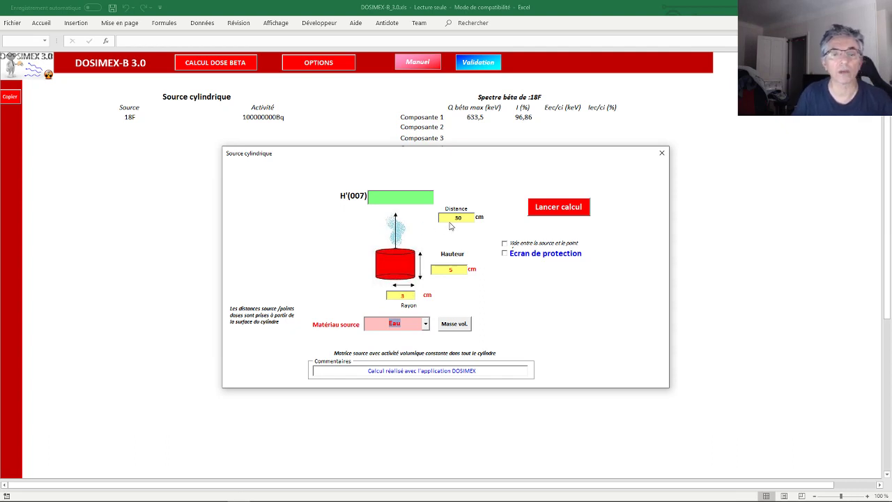
Run the dose calculation with air rather than vacuum between the source and the point, and close the calculation dialogs.
{"action": "left_click", "coordinate": [506, 246]}
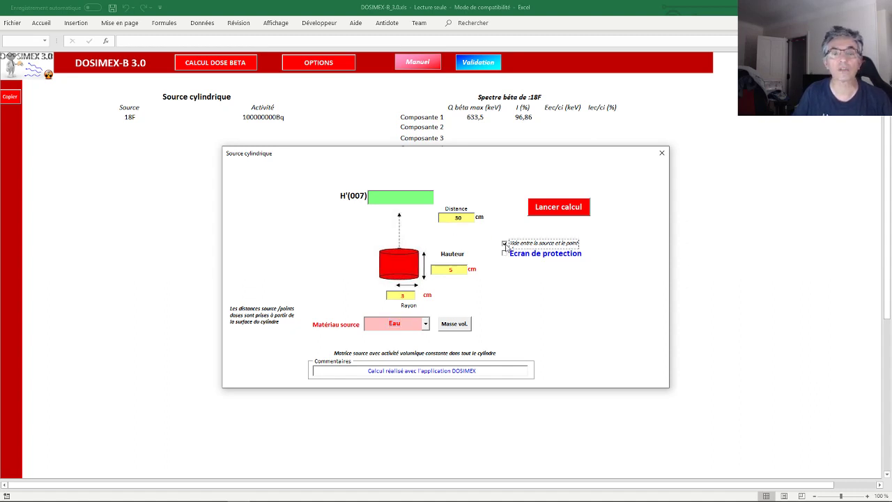
{"action": "left_click", "coordinate": [505, 244]}
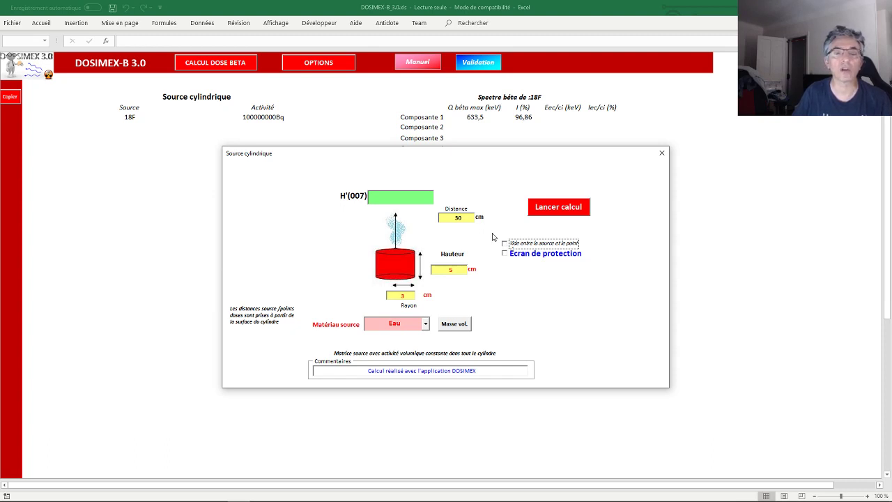
{"action": "left_click", "coordinate": [554, 213]}
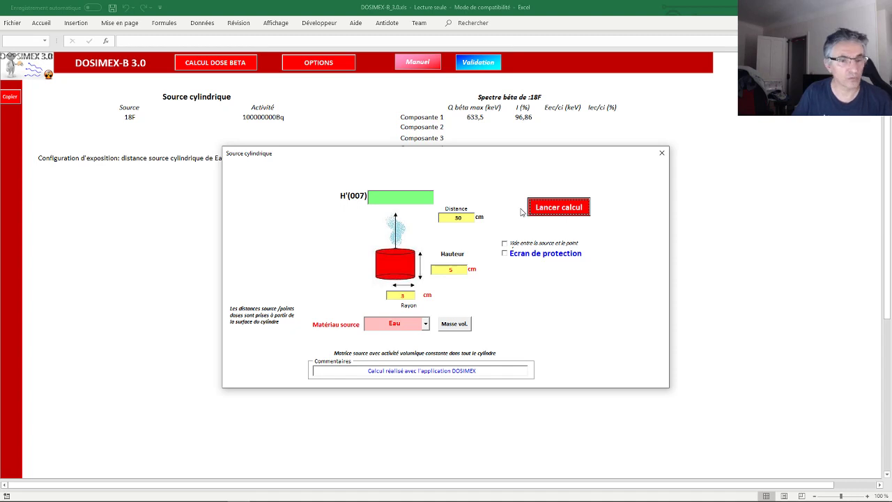
{"action": "left_click", "coordinate": [457, 217]}
{"action": "type", "text": "10"}
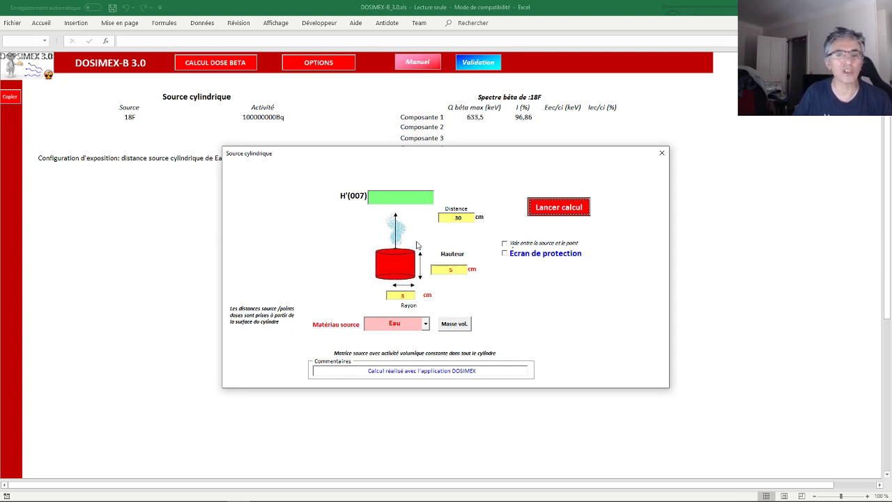
{"action": "key", "text": "Return"}
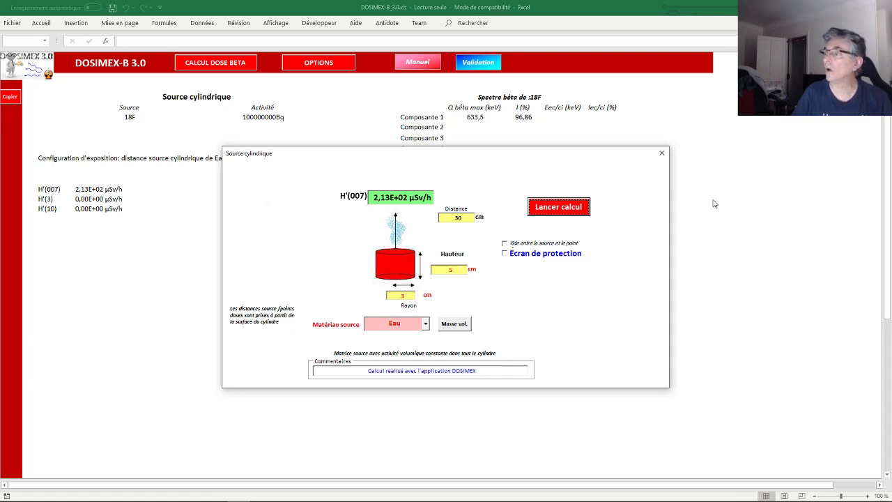
{"action": "left_click", "coordinate": [662, 153]}
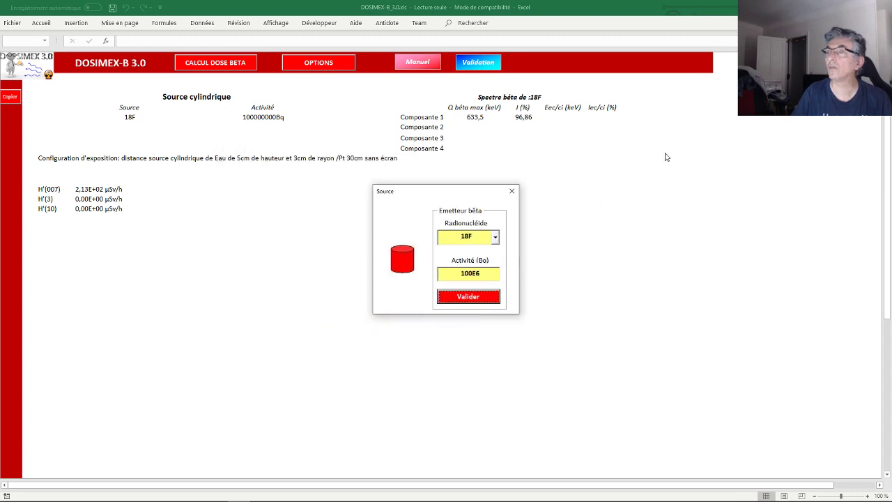
{"action": "left_click", "coordinate": [513, 193]}
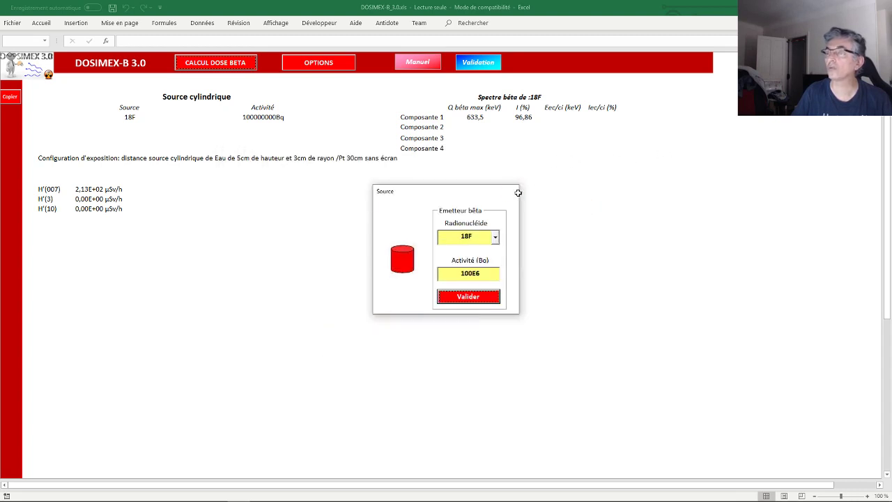
Examine the new beta emitter form with Emetteur beta +, all four beta components and Electron Conversion 1 enabled, and close it without registering anything.
{"action": "left_click", "coordinate": [324, 63]}
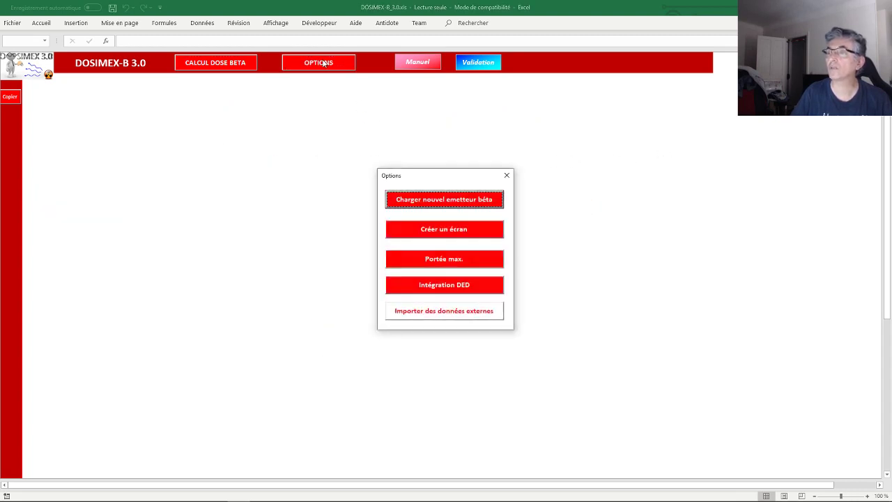
{"action": "left_click", "coordinate": [417, 202]}
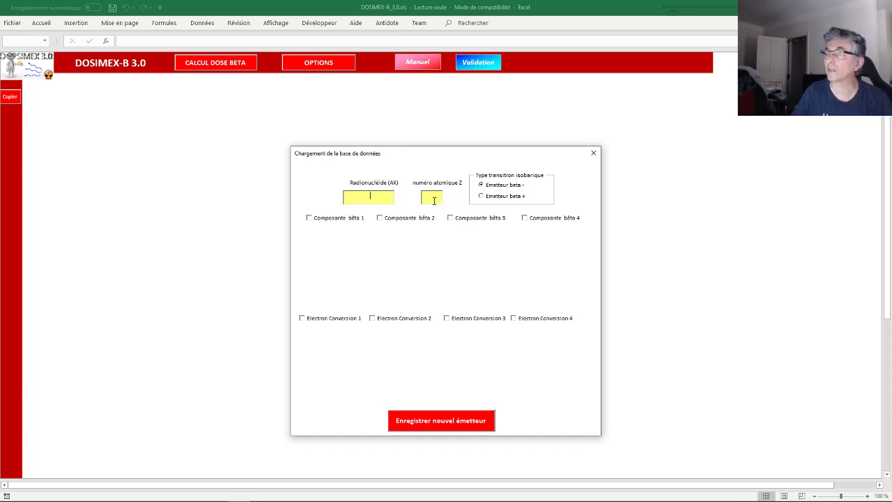
{"action": "left_click", "coordinate": [481, 197]}
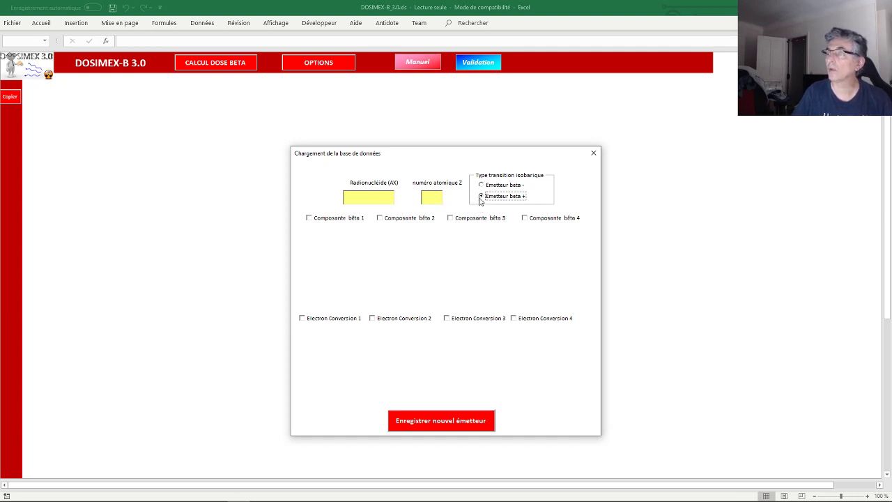
{"action": "left_click", "coordinate": [309, 218]}
{"action": "left_click", "coordinate": [381, 218]}
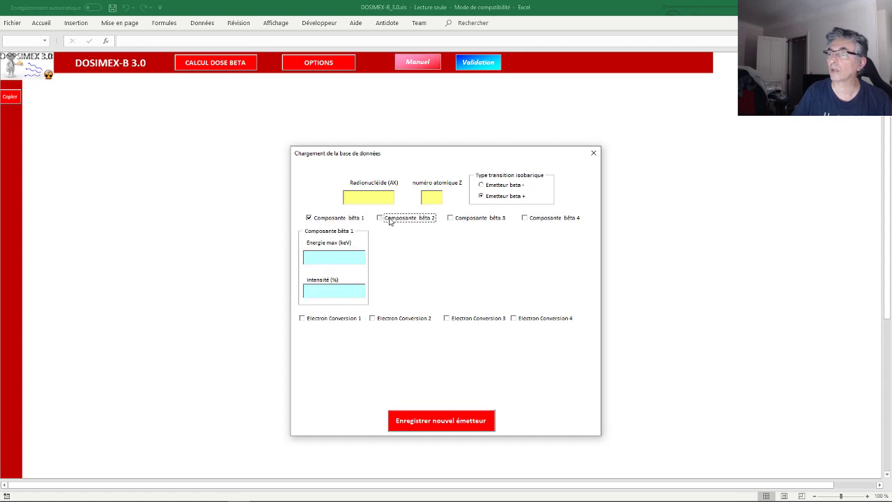
{"action": "left_click", "coordinate": [453, 218]}
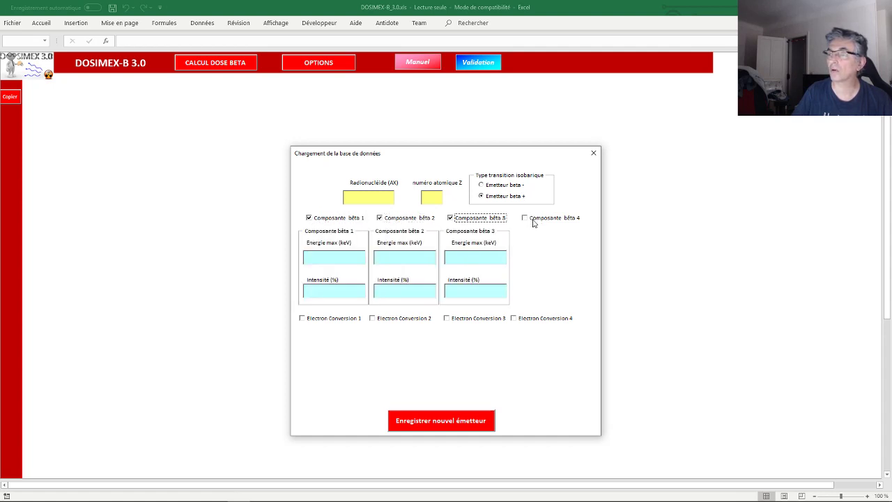
{"action": "left_click", "coordinate": [533, 220]}
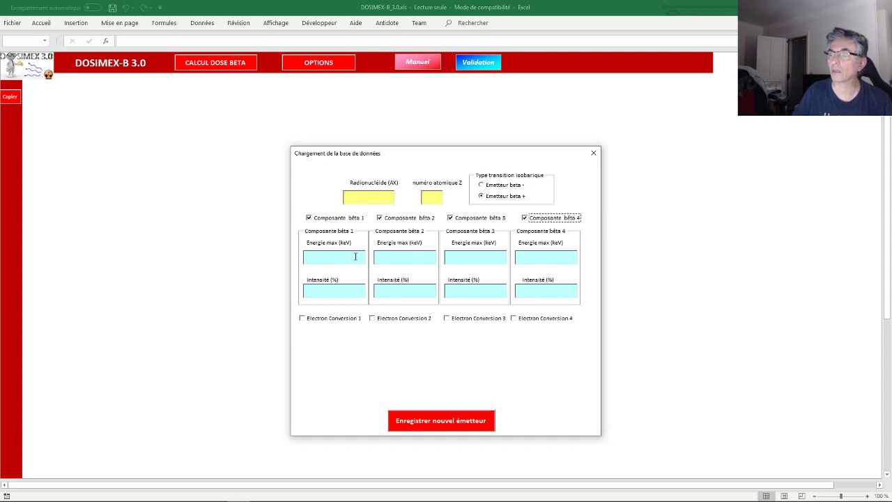
{"action": "left_click", "coordinate": [305, 319]}
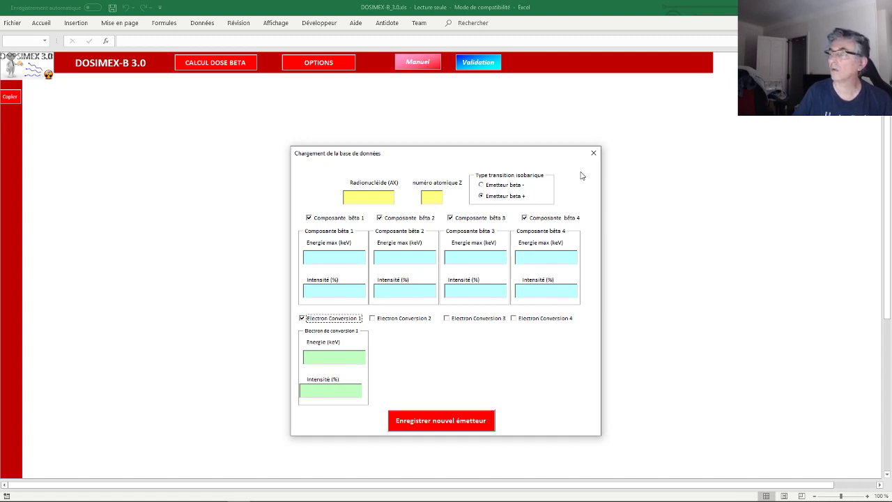
{"action": "left_click", "coordinate": [593, 153]}
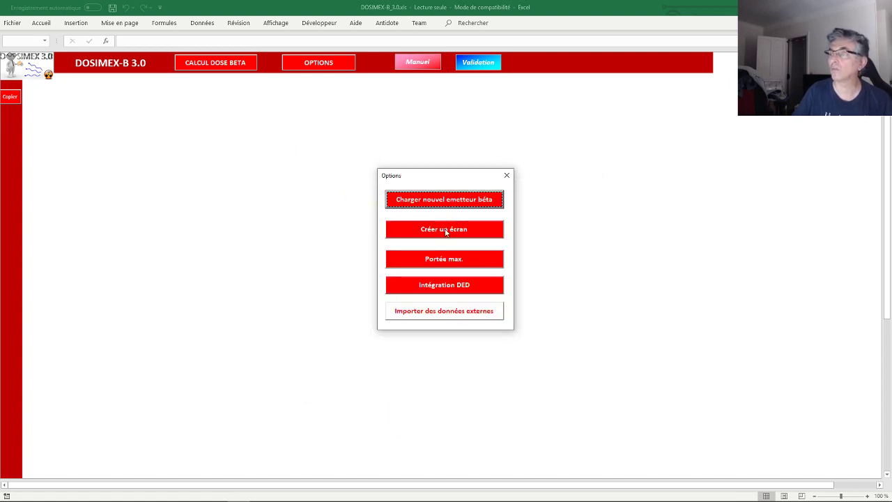
Calculate the maximum range of 18F in a Plastique screen, and close the range calculator.
{"action": "left_click", "coordinate": [431, 262]}
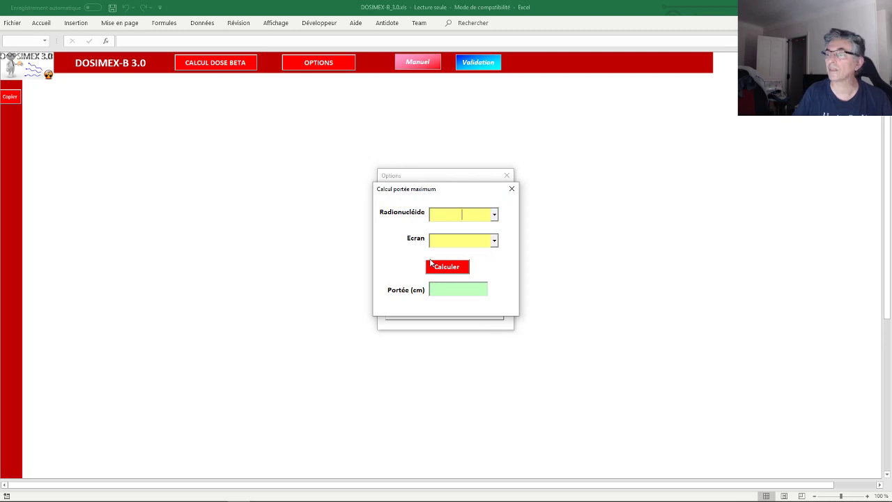
{"action": "left_click", "coordinate": [494, 214]}
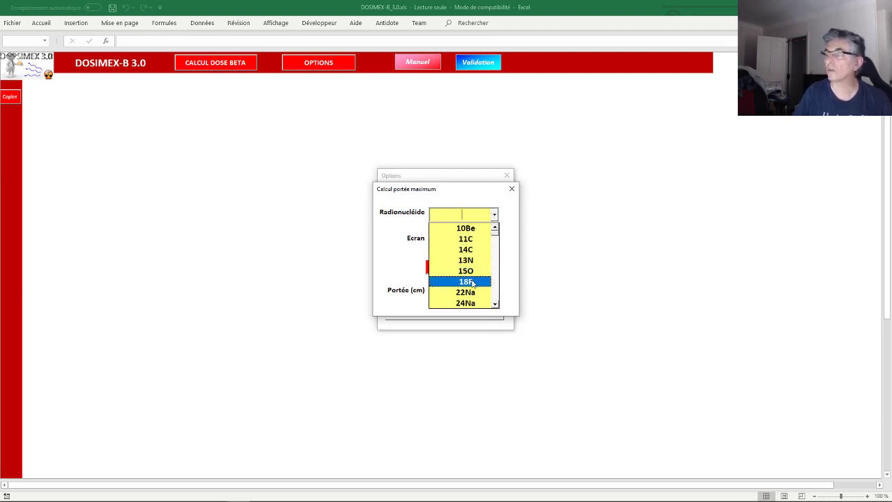
{"action": "left_click", "coordinate": [474, 282]}
{"action": "left_click", "coordinate": [494, 241]}
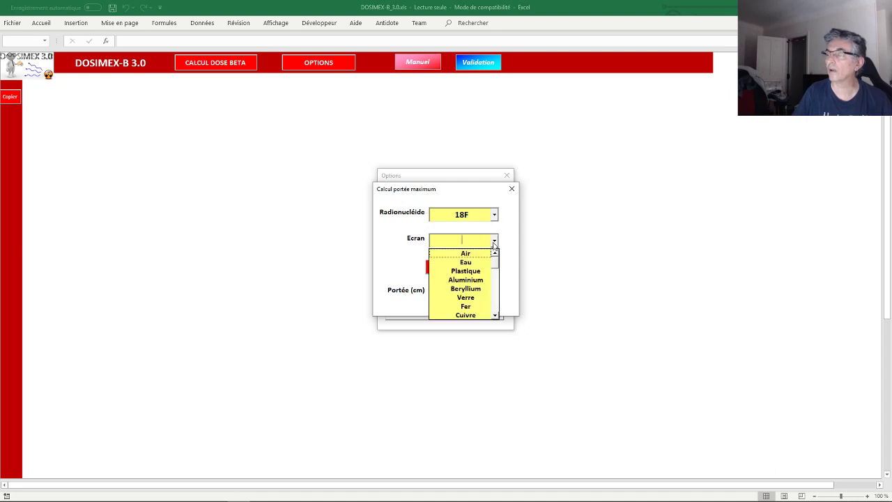
{"action": "left_click", "coordinate": [474, 269]}
{"action": "left_click", "coordinate": [458, 269]}
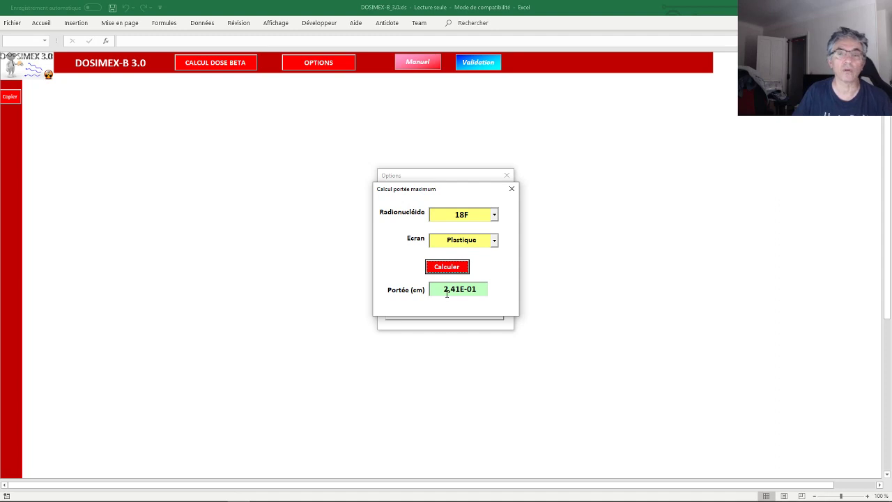
{"action": "left_click", "coordinate": [512, 189]}
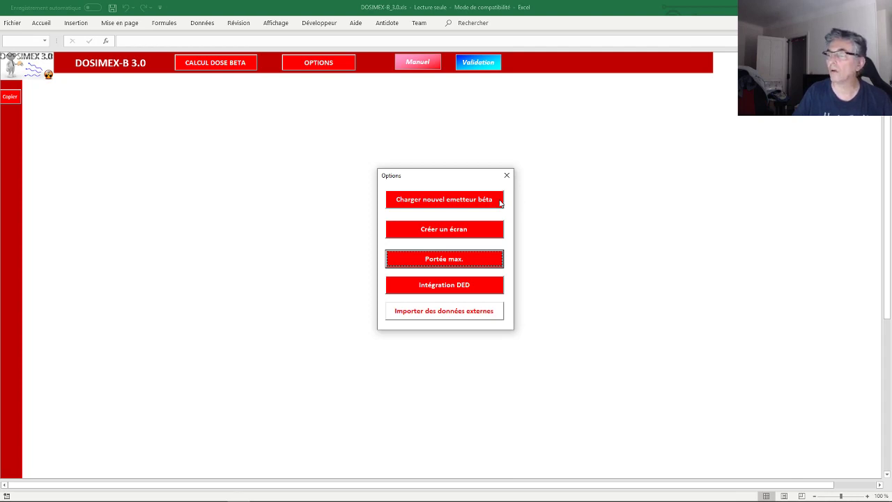
Examine the integrated dose rate calculator and its list of elements, and close it.
{"action": "left_click", "coordinate": [456, 285]}
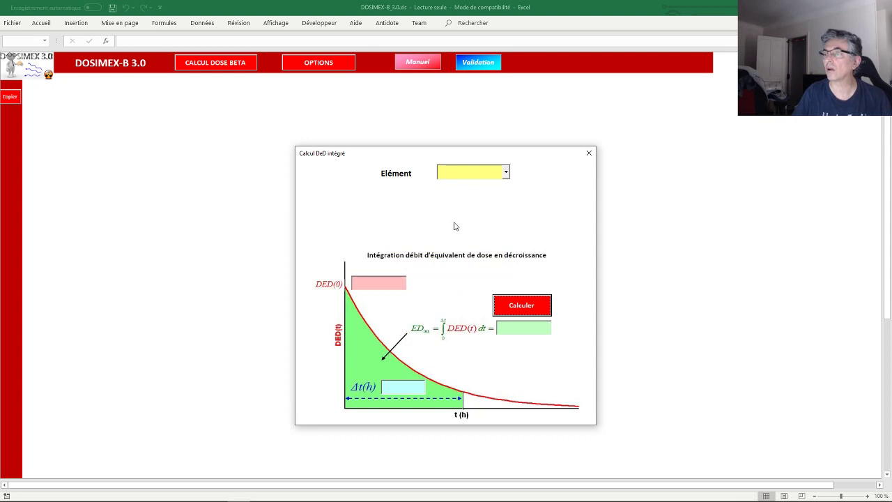
{"action": "left_click", "coordinate": [506, 174]}
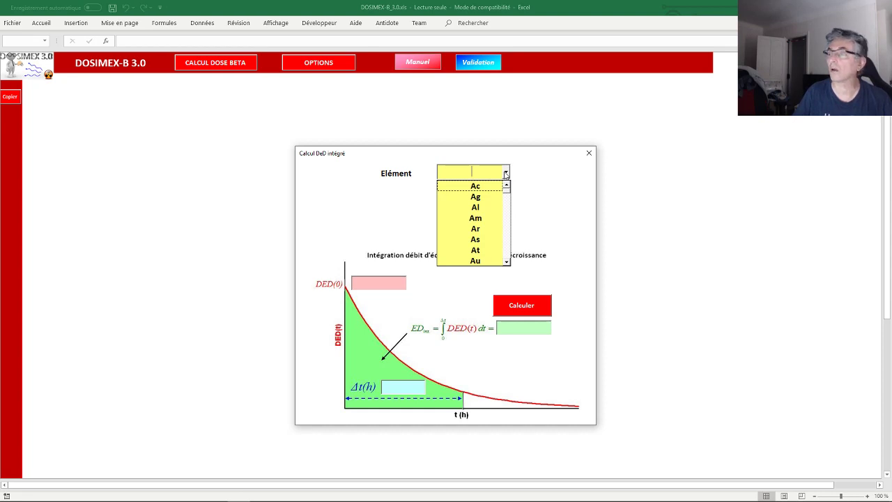
{"action": "left_click", "coordinate": [590, 154]}
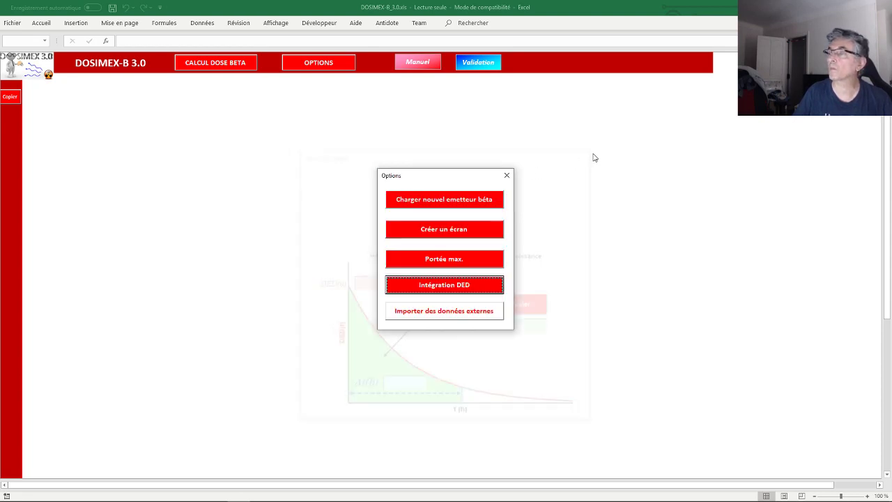